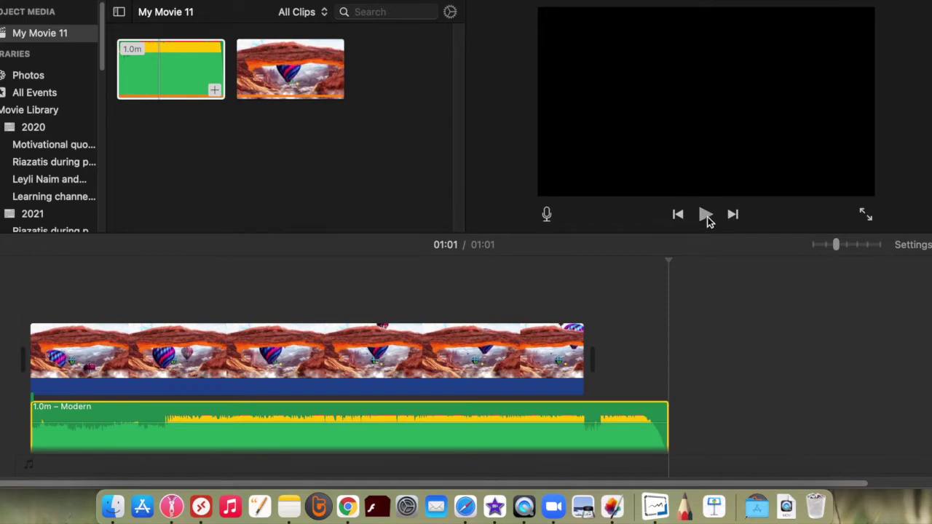
- Play the movie from the start to hear the music at its original level
click(11, 386)
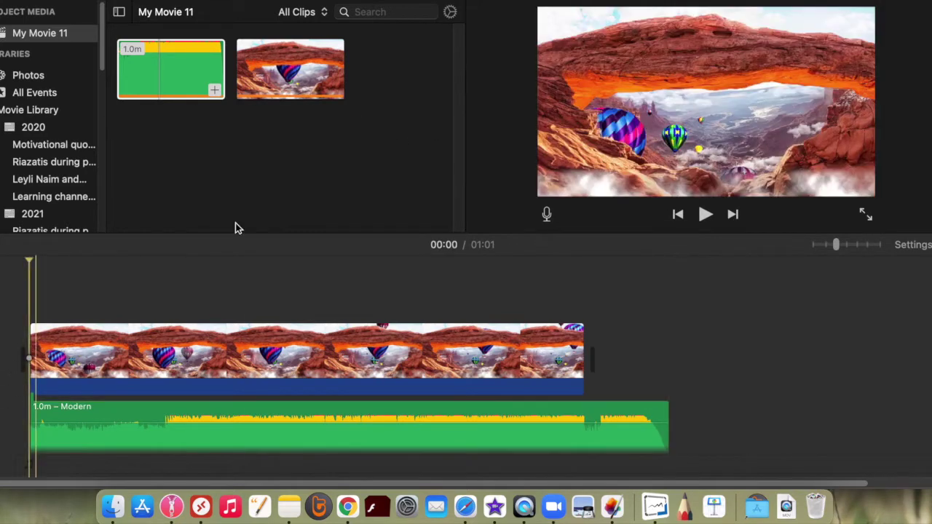
click(706, 214)
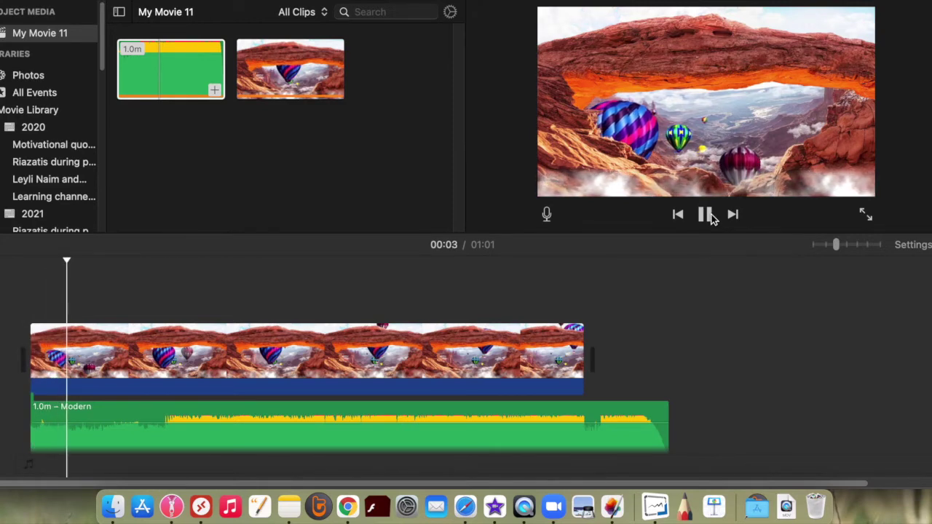
click(705, 217)
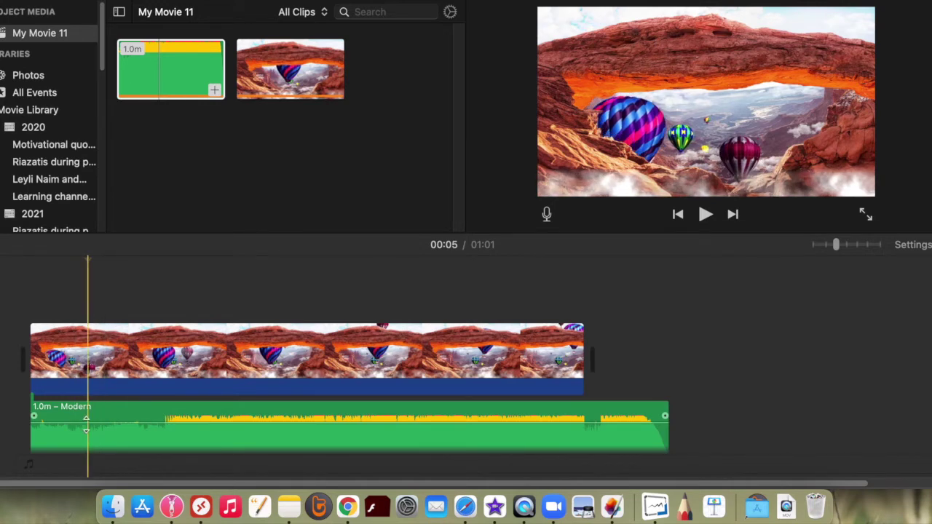
- Raise the Modern music clip's volume to 400% and preview the louder music from the start
click(87, 425)
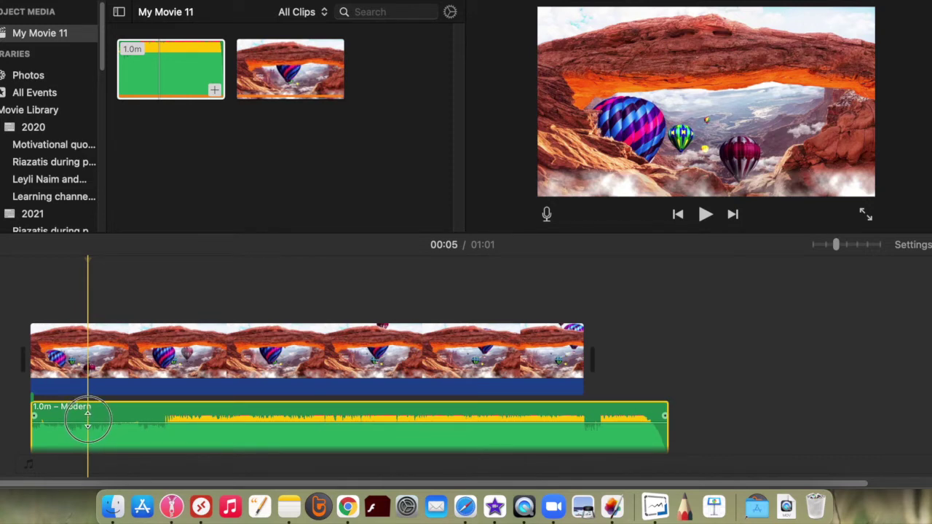
mouse_move(88, 424)
mouse_down()
mouse_move(93, 414)
mouse_move(95, 447)
mouse_move(93, 436)
mouse_up()
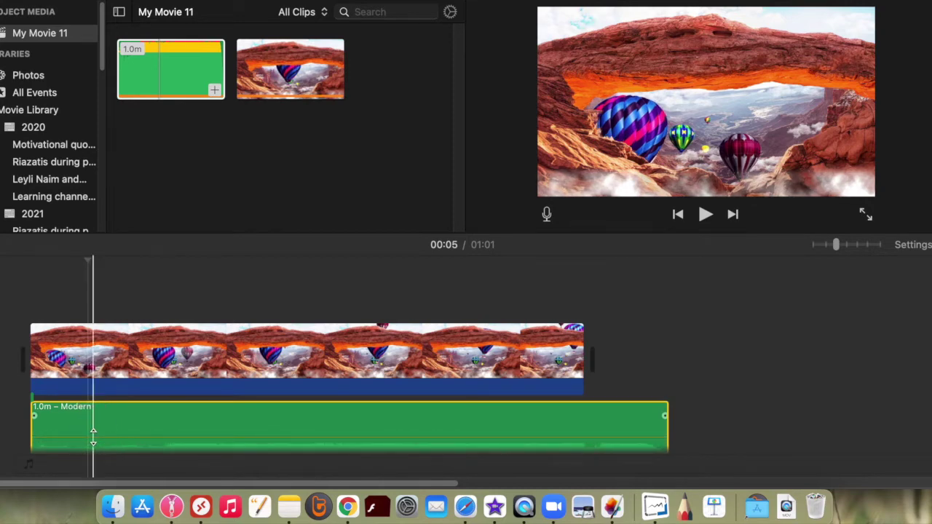
click(21, 380)
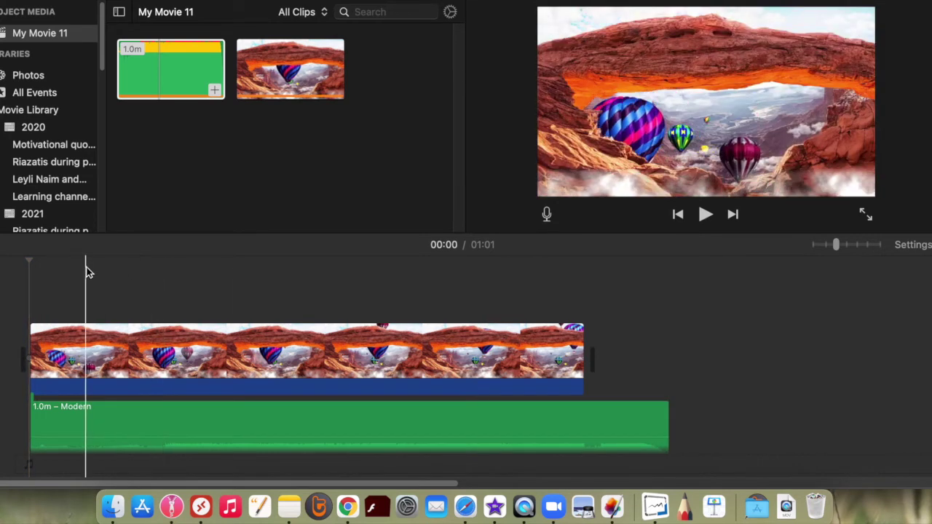
click(706, 215)
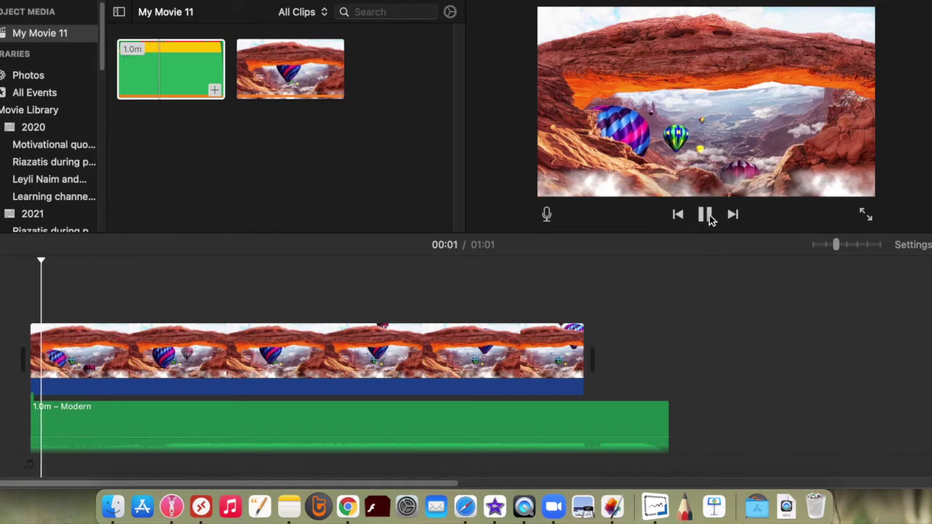
click(706, 216)
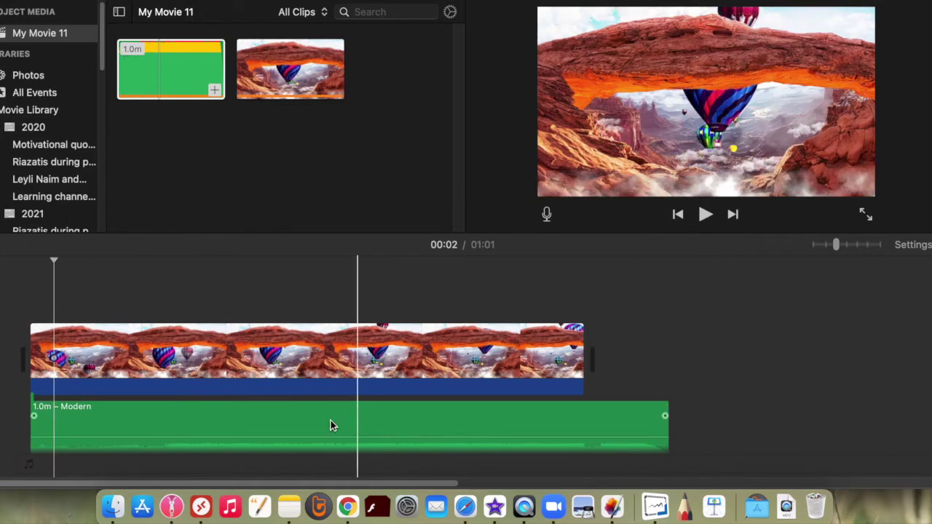
- Readjust the music clip's overall volume level and replay the movie to check it
click(187, 433)
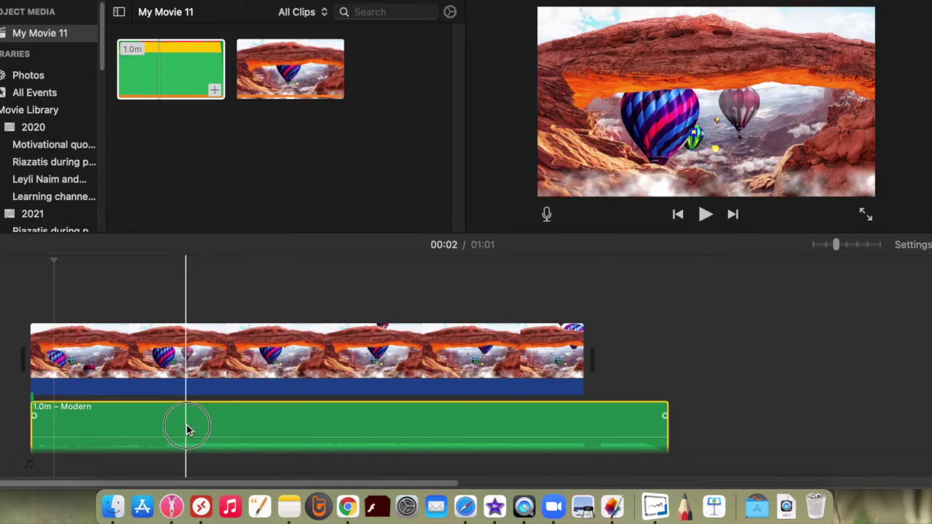
drag(187, 435, 185, 416)
click(29, 396)
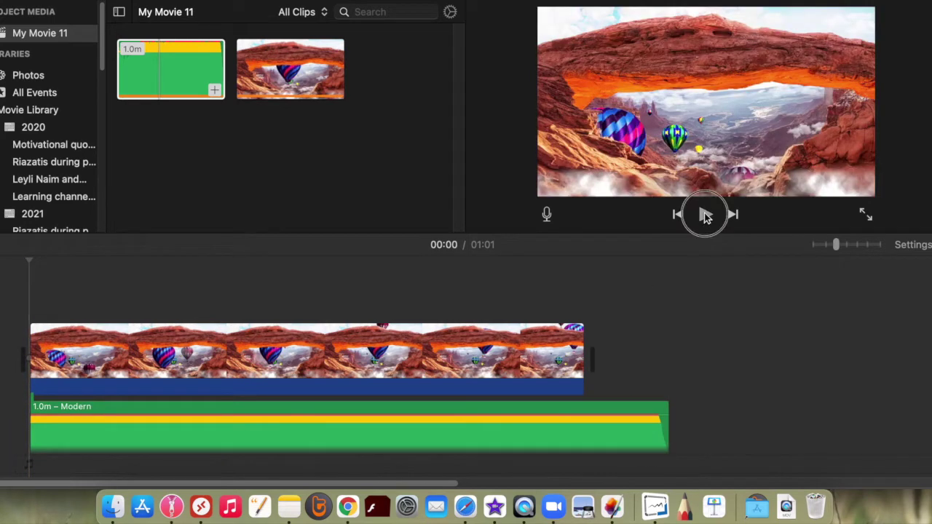
click(705, 215)
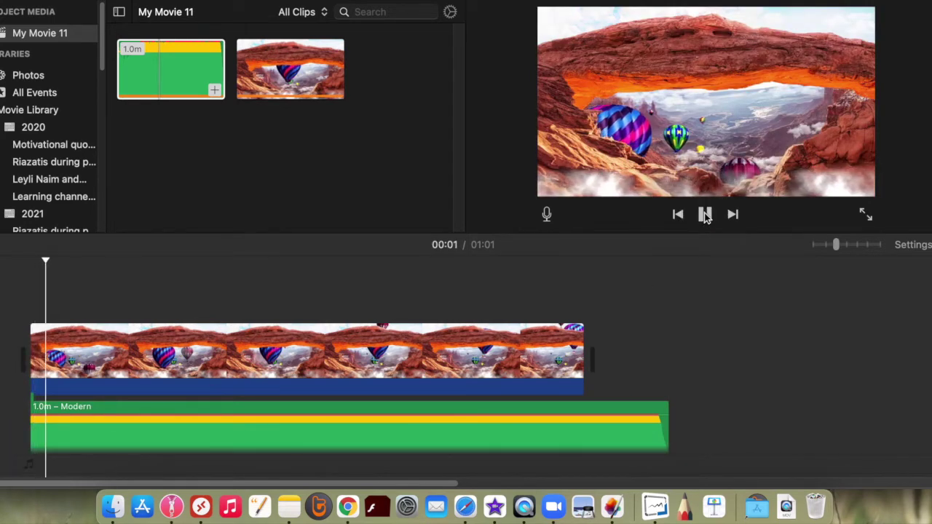
click(705, 216)
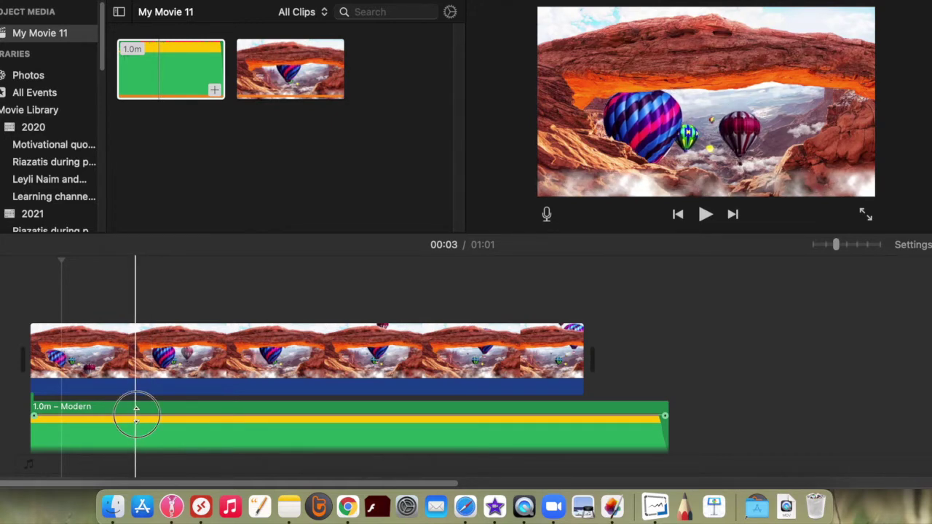
- Drag the Modern music clip's volume line down until it reads 8%
click(136, 411)
drag(137, 411, 134, 435)
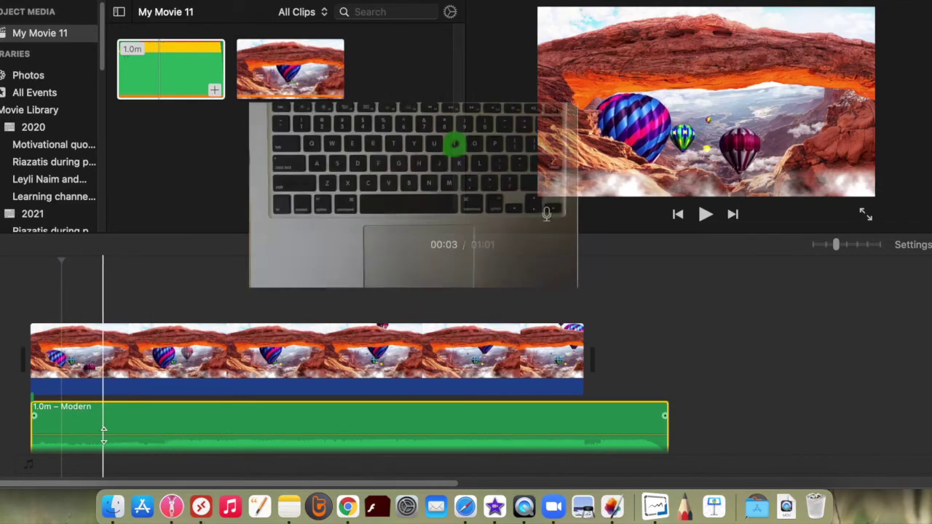
- Use the range tool (R) to mark a short stretch at the start of the Modern music clip
key(super+b)
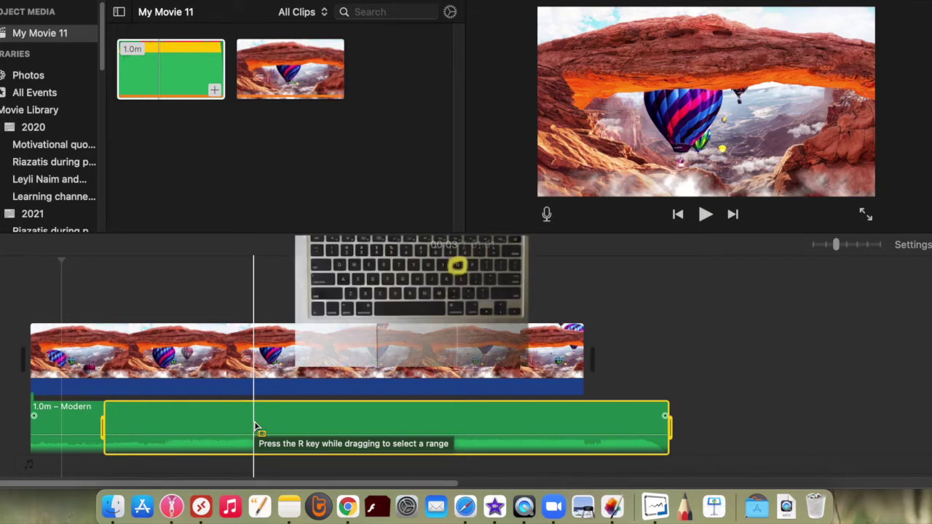
key(r)
drag(106, 425, 254, 423)
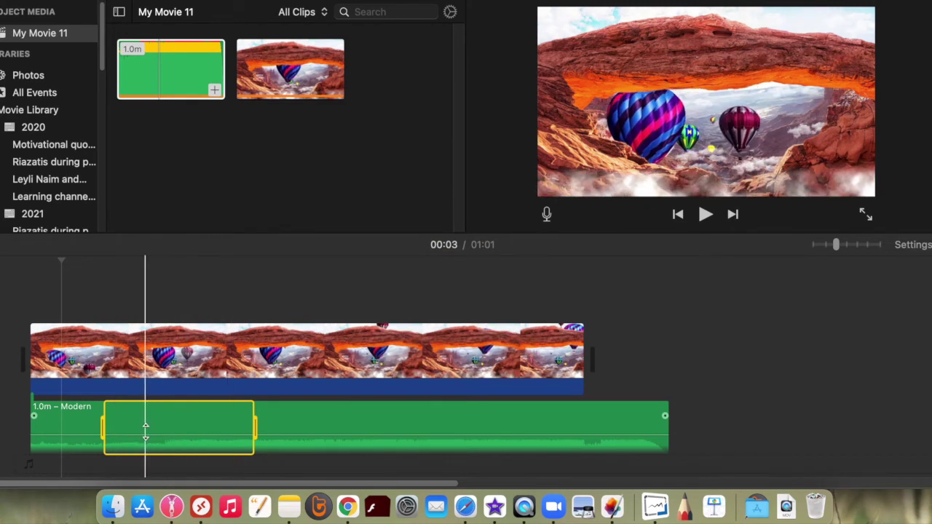
- Boost the marked range to 158% and play the movie from the start to hear it
mouse_move(145, 430)
mouse_down()
mouse_move(146, 410)
mouse_move(145, 436)
mouse_move(144, 423)
mouse_up()
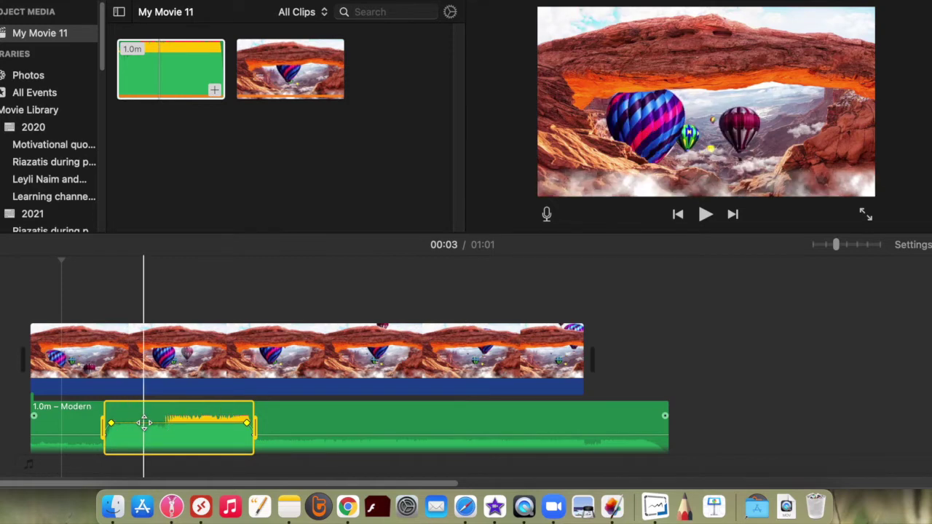
click(22, 398)
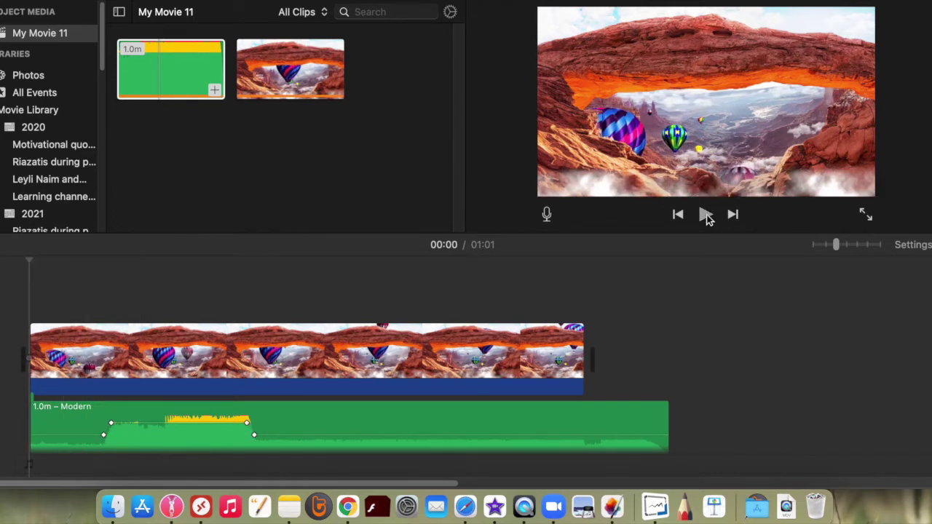
click(705, 214)
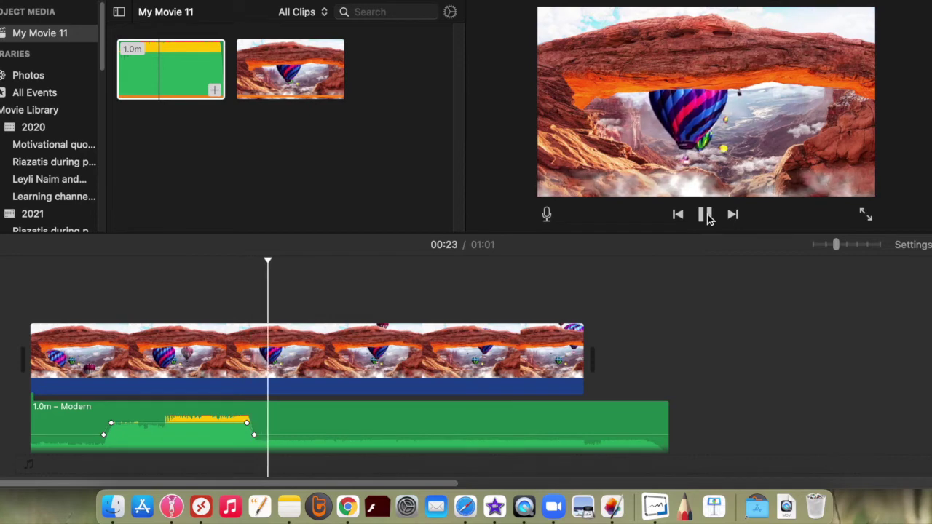
click(706, 216)
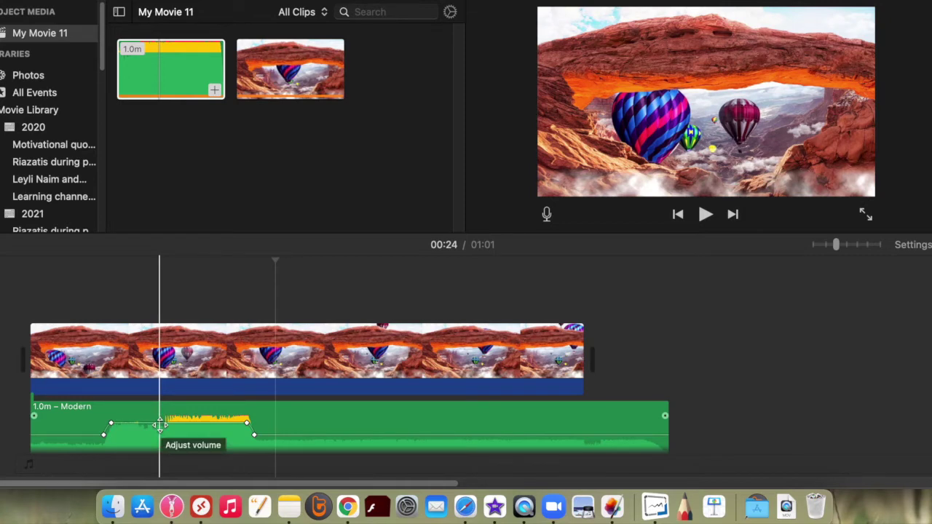
- Delete the louder section's two volume keyframes, then reselect the whole Modern music clip
click(150, 423)
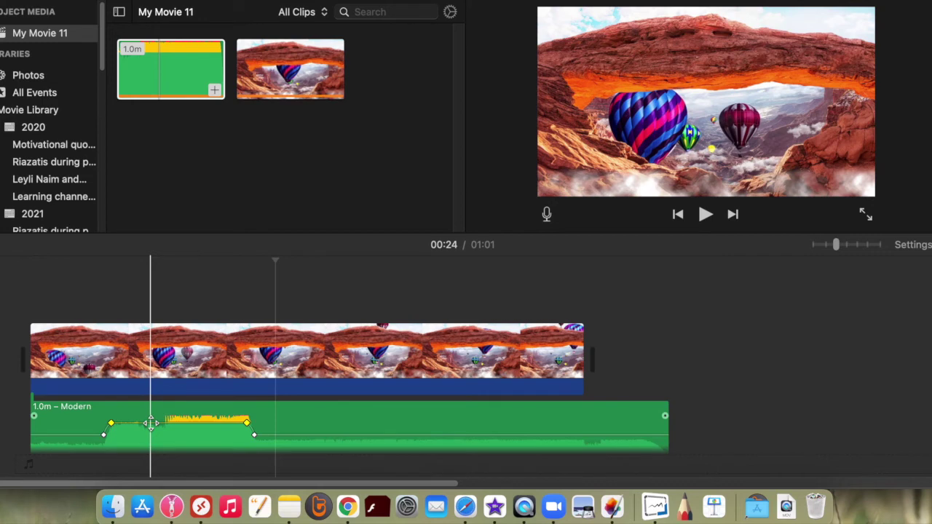
key(Delete)
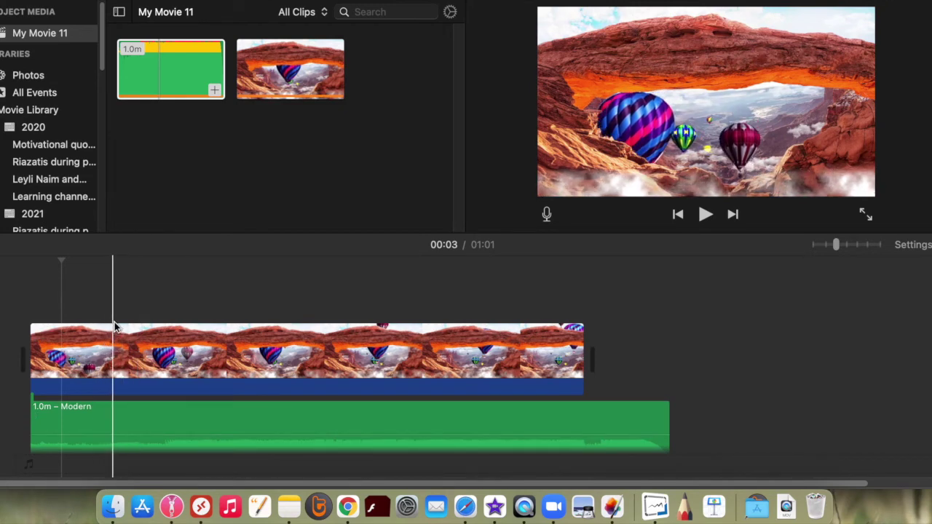
click(96, 419)
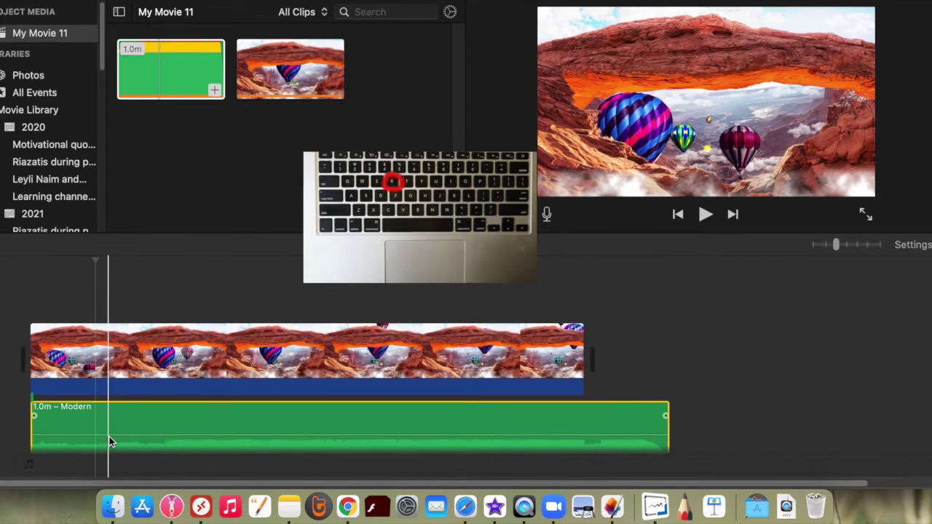
drag(108, 434, 163, 426)
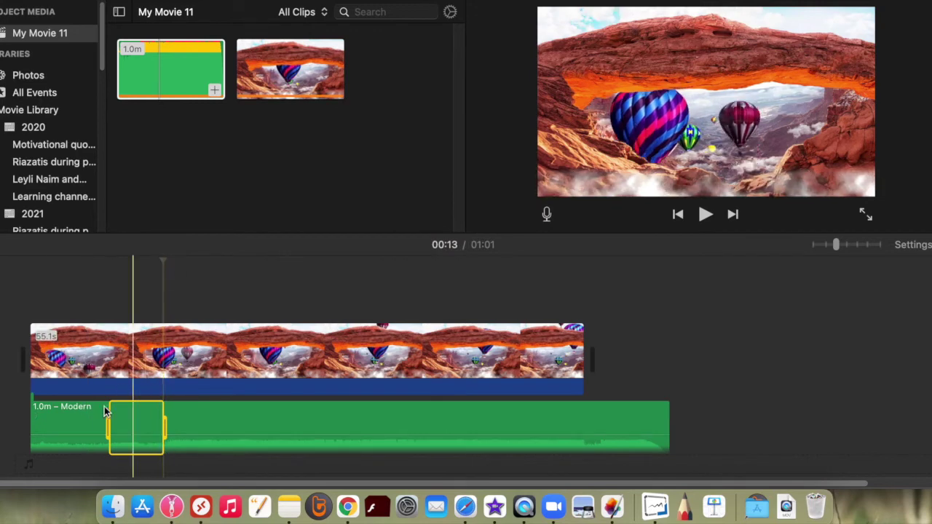
click(131, 434)
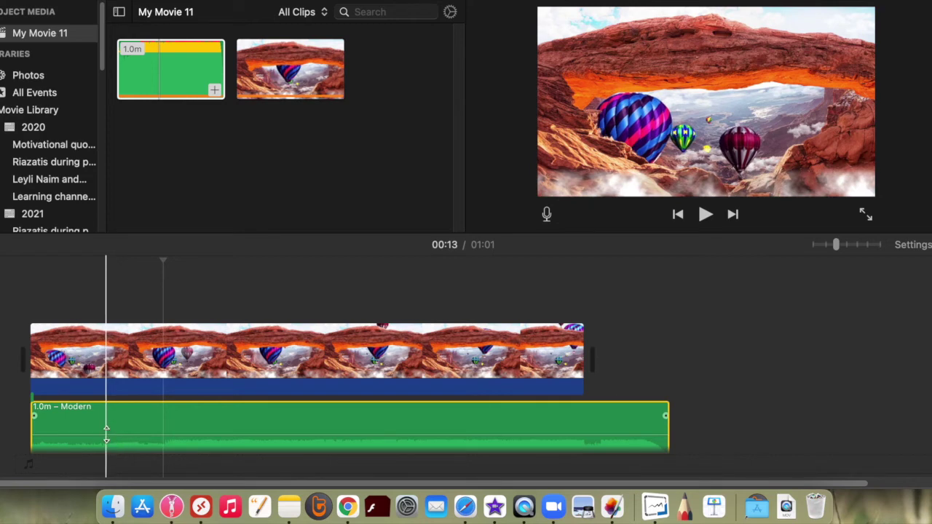
click(106, 433)
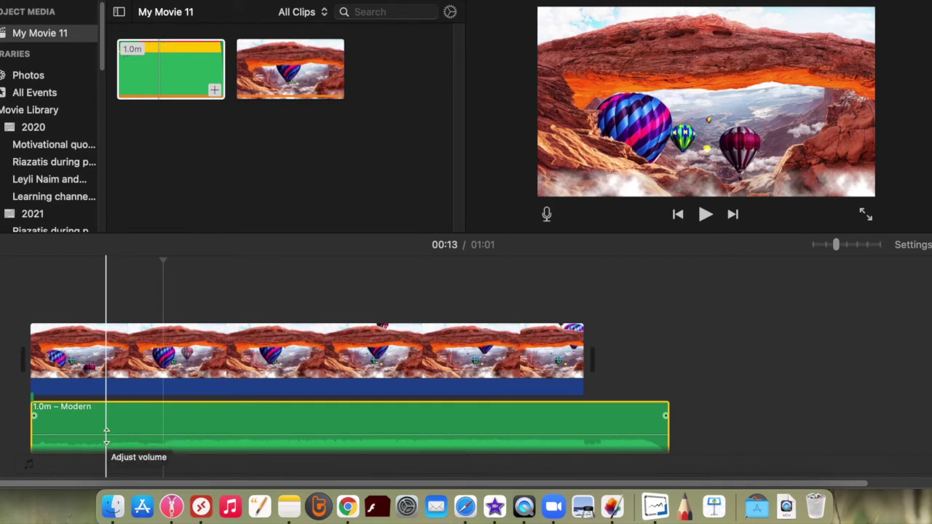
- Mark a short early range on the music clip and drop its volume to about 4%
key(r)
drag(106, 440, 163, 437)
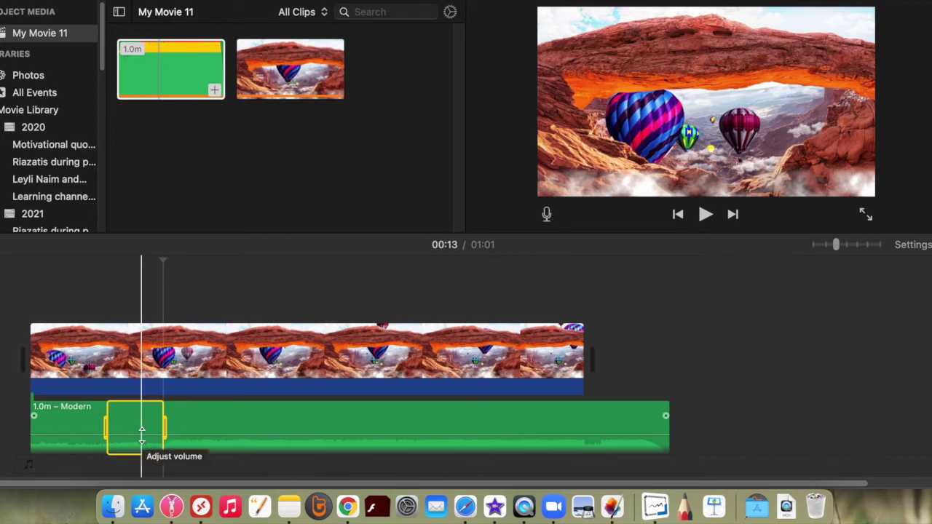
click(142, 435)
drag(142, 435, 142, 444)
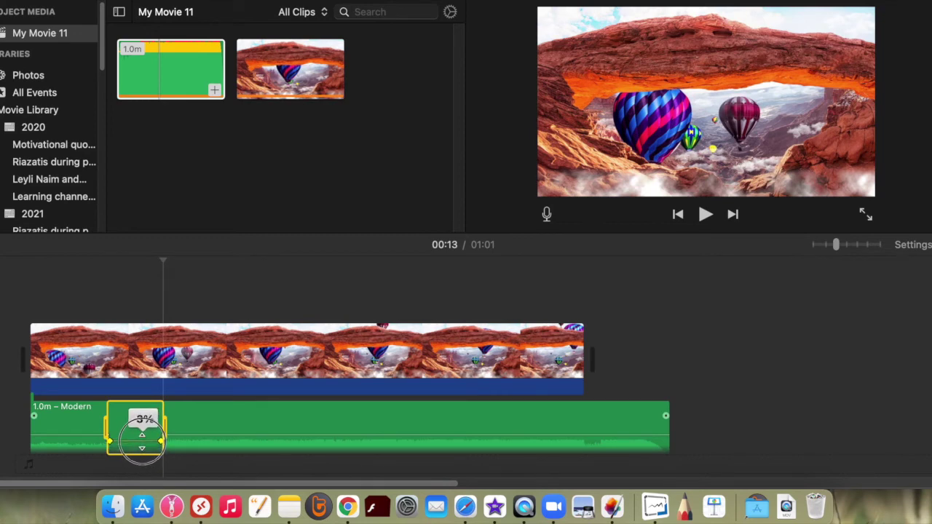
drag(142, 440, 141, 439)
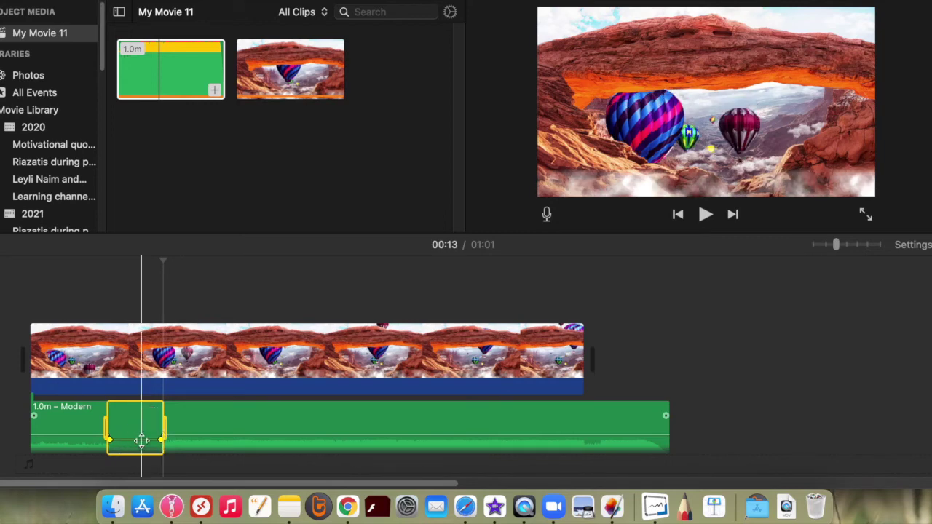
click(25, 289)
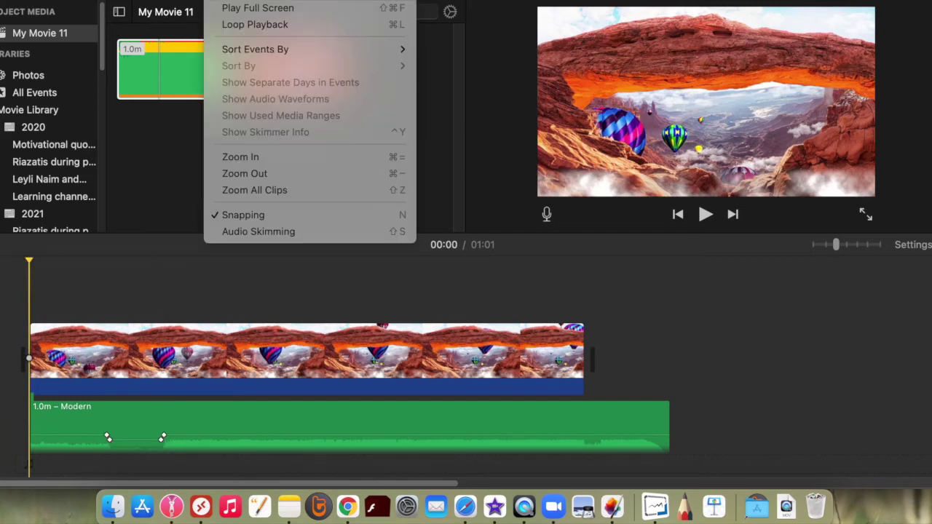
key(Escape)
key(space)
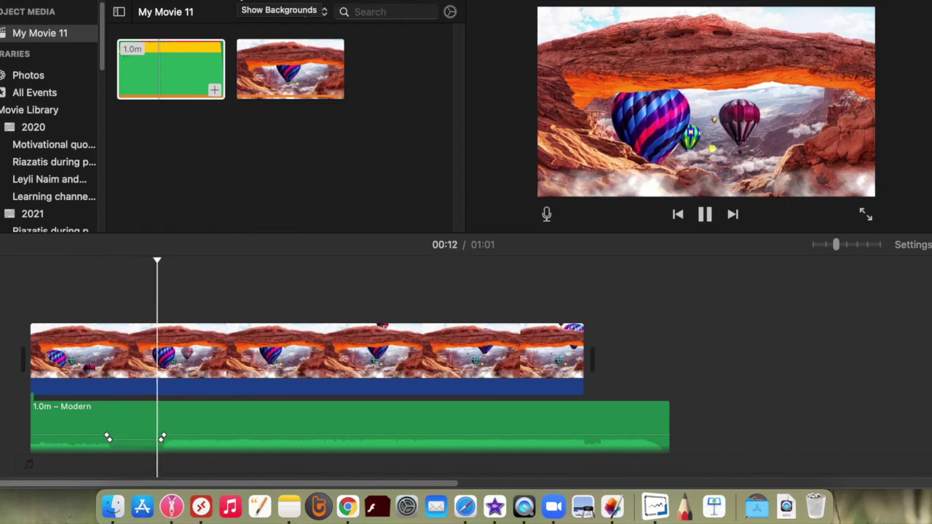
click(706, 214)
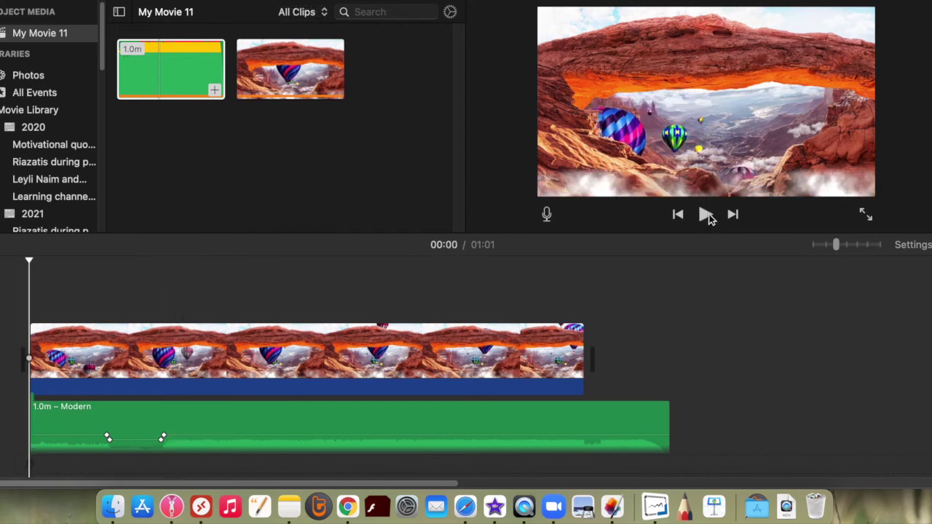